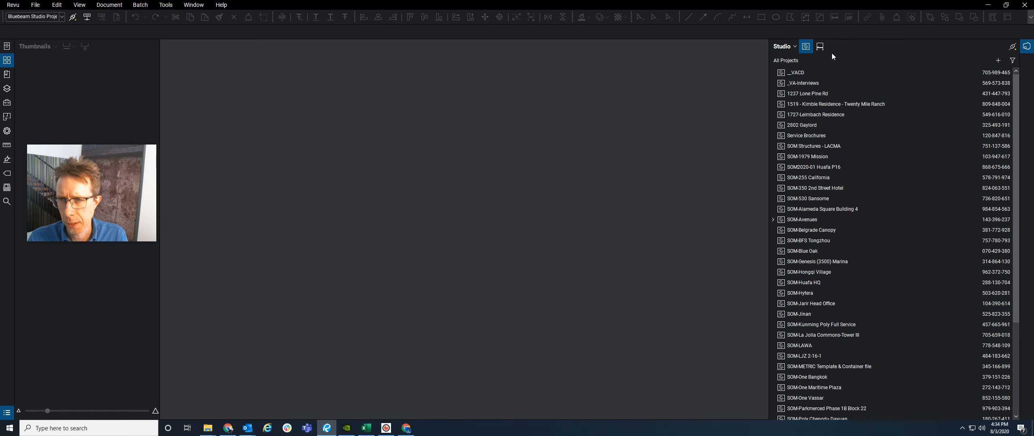
- Switch the Studio list to sessions and back, then start a new project named 'VA+ test project 1'
left_click(820, 47)
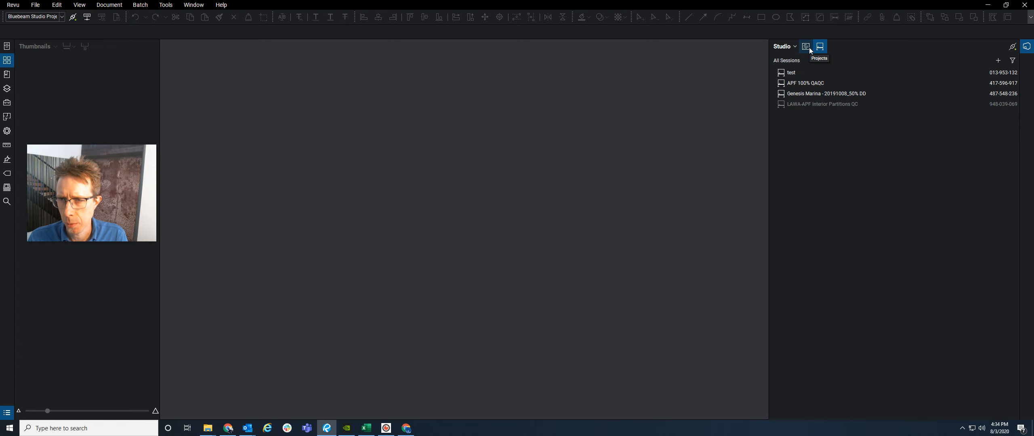
left_click(810, 49)
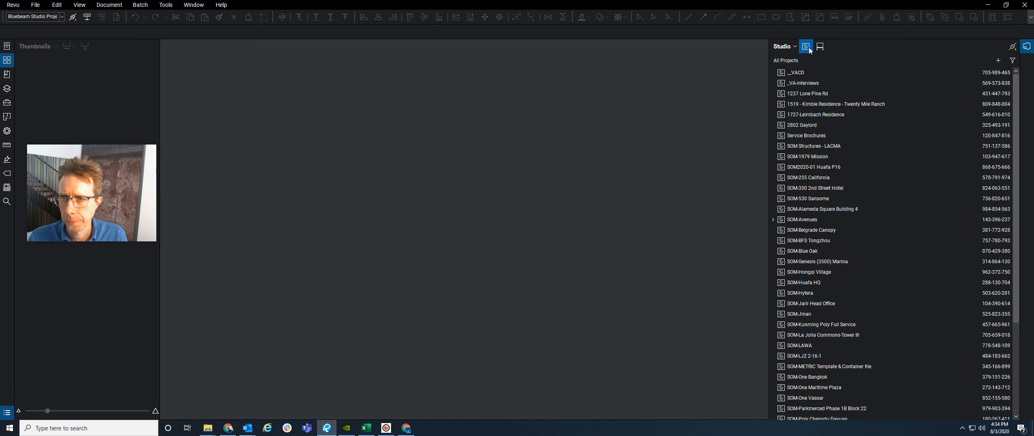
left_click(1001, 62)
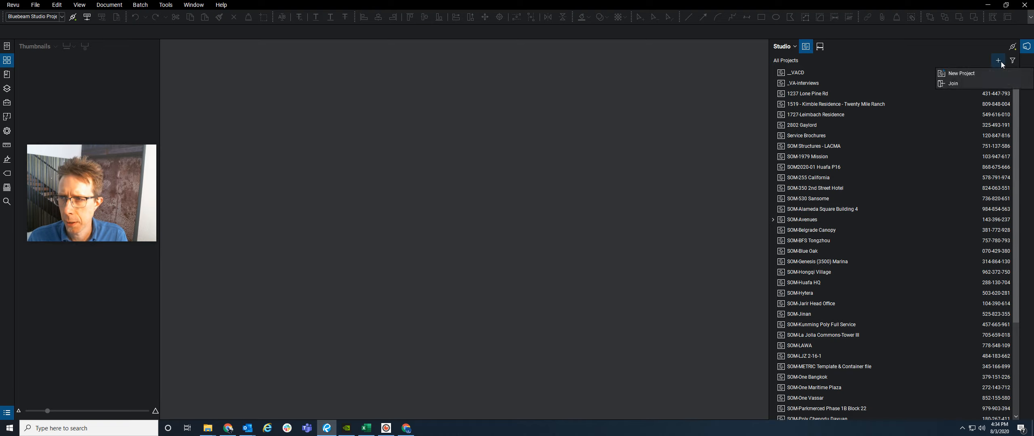
left_click(965, 73)
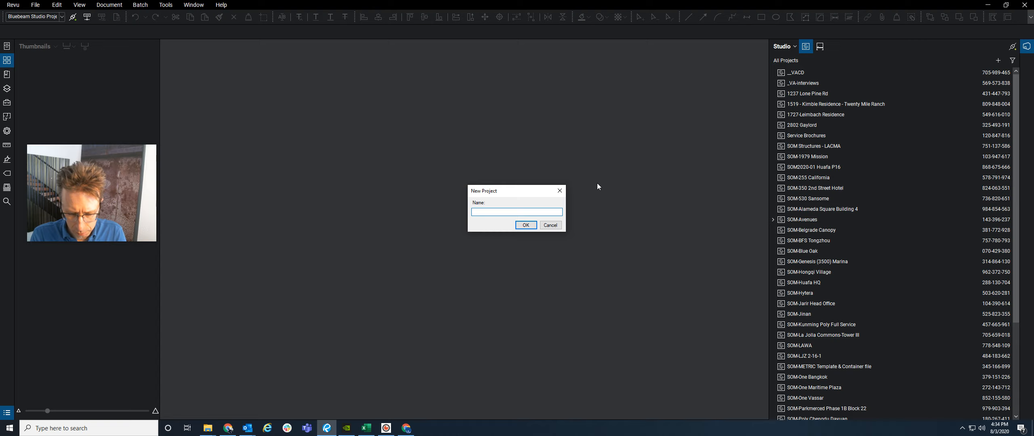
type("VA-")
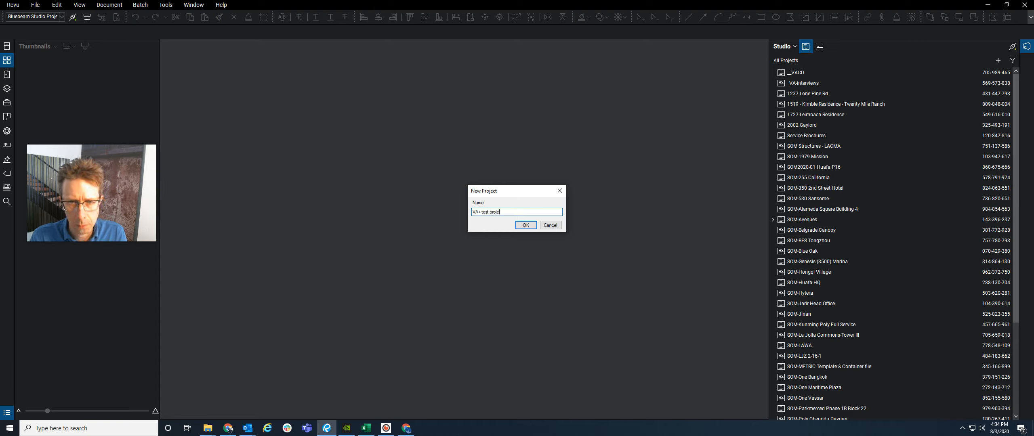
type(" test project 1")
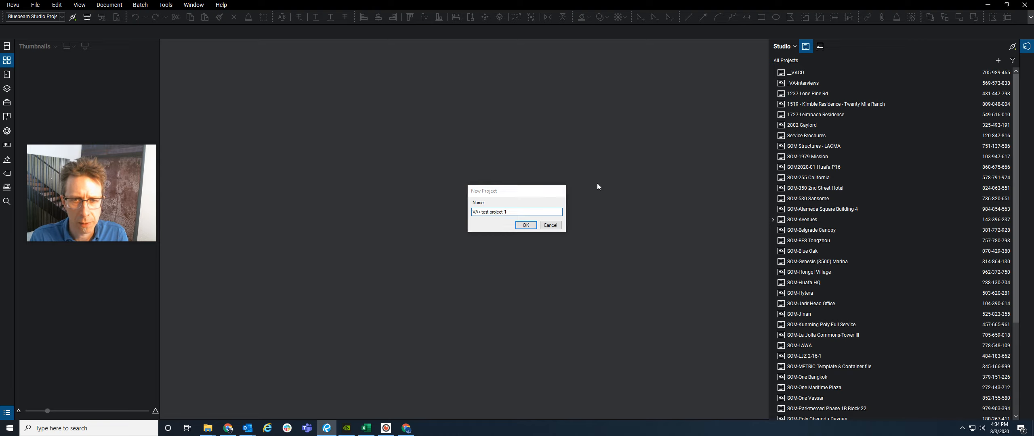
key("Return")
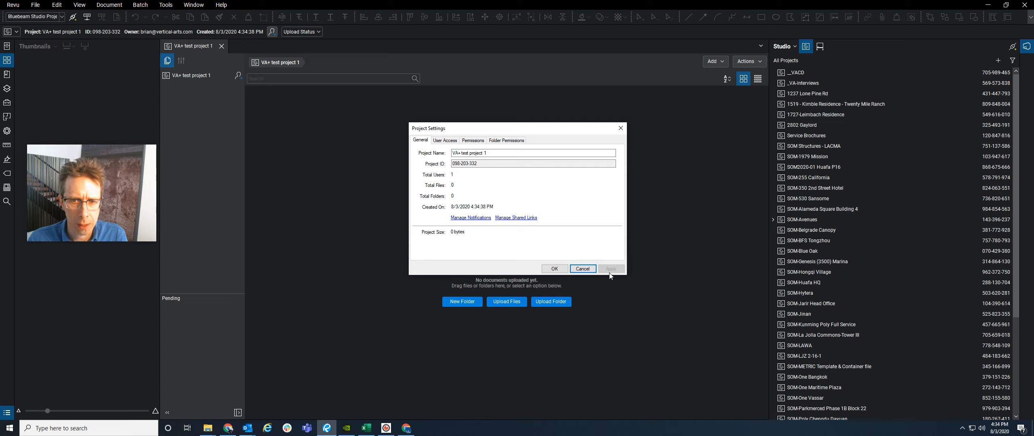
- Cancel Project Settings without changes and open Project Invitation for VA+ test project 1
left_click(579, 270)
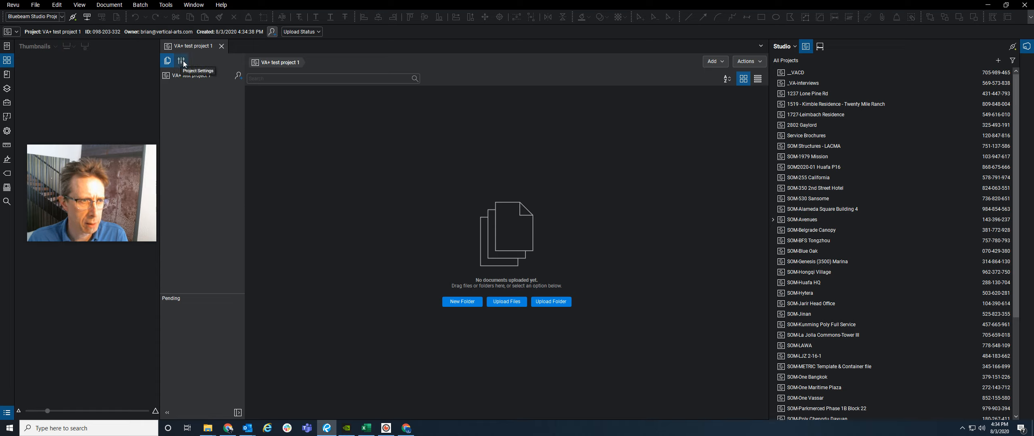
left_click(240, 77)
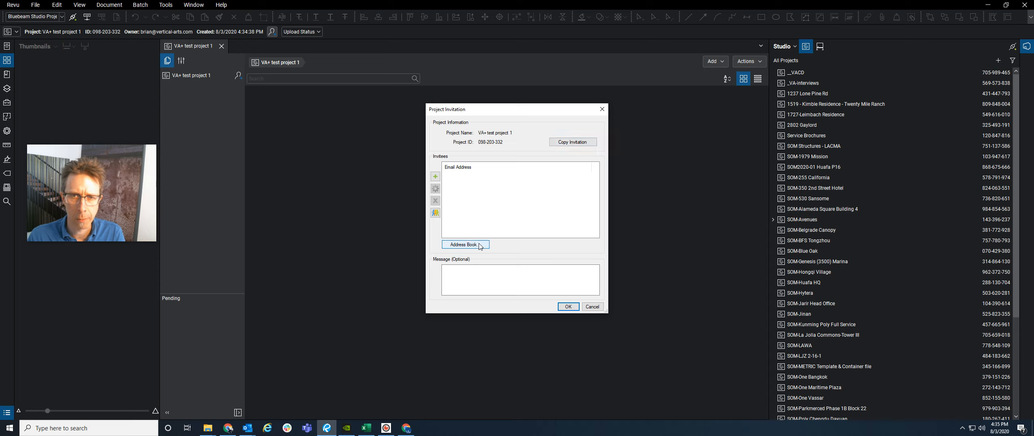
- Add a colleague's e-mail address as a project invitee
left_click(435, 177)
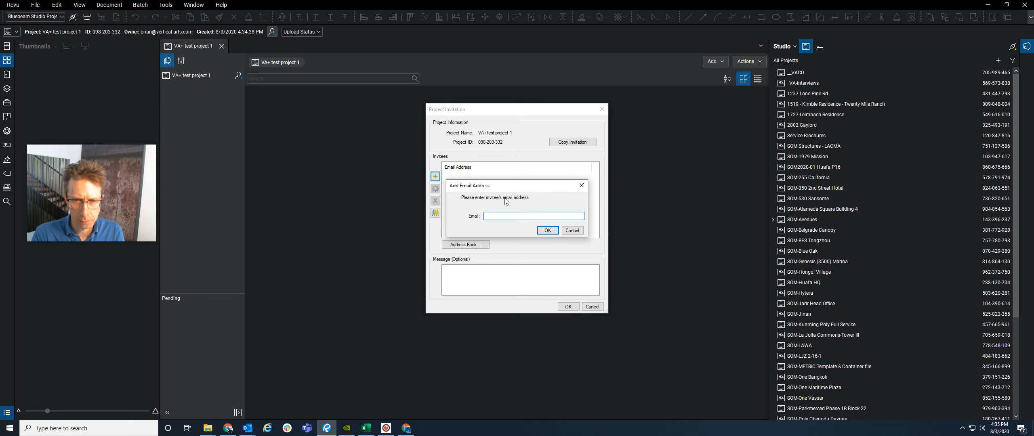
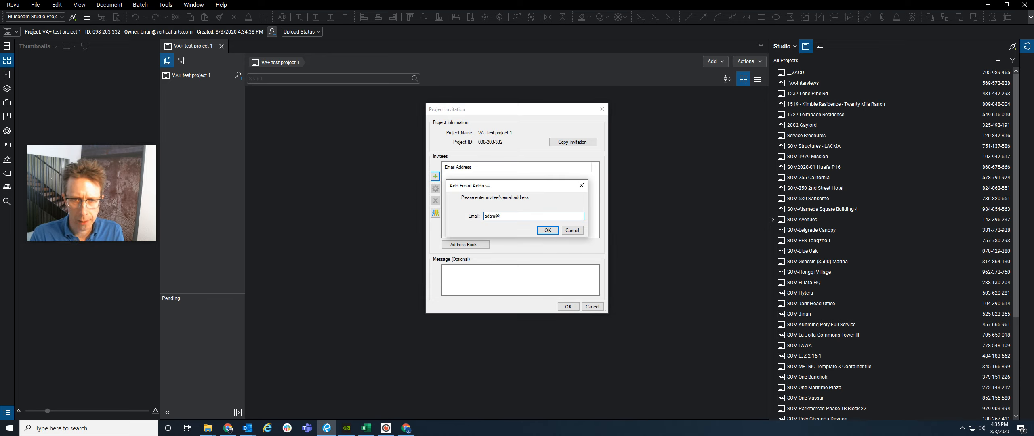
key("Return")
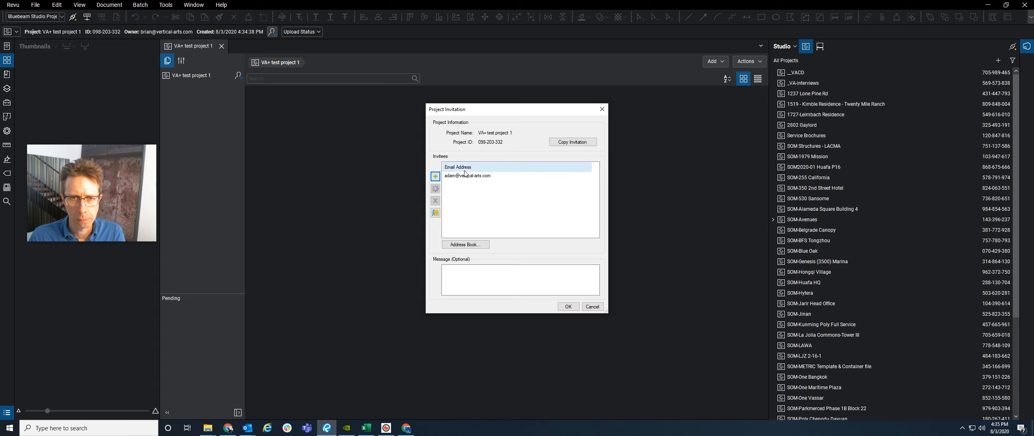
- Add the team contact group's members, dismiss the session owner error, and send the invitations
left_click(436, 214)
left_click(483, 167)
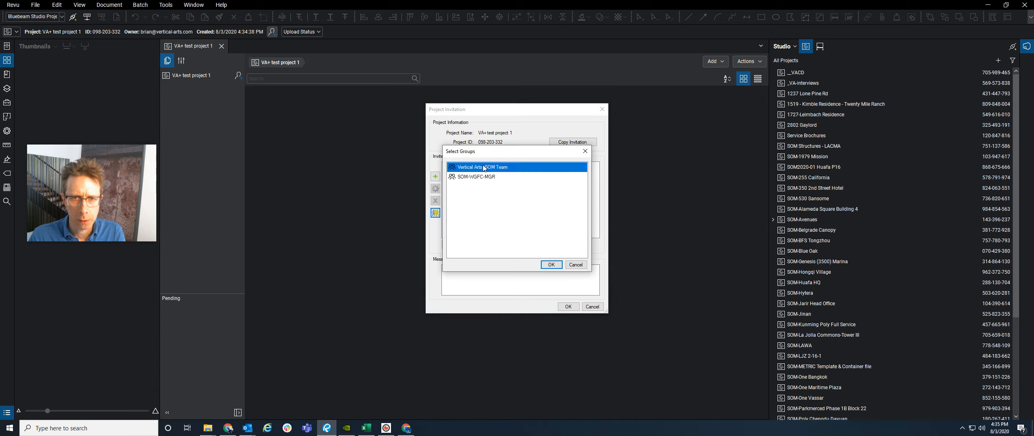
left_click(551, 266)
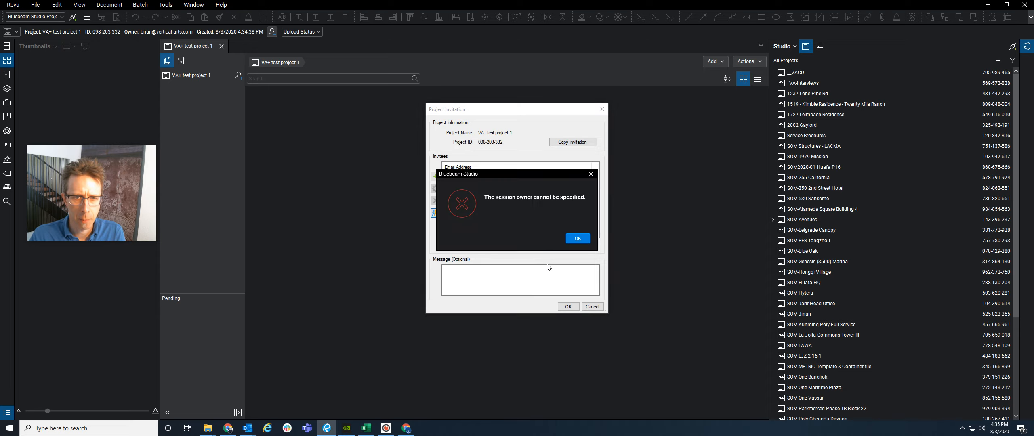
left_click(578, 238)
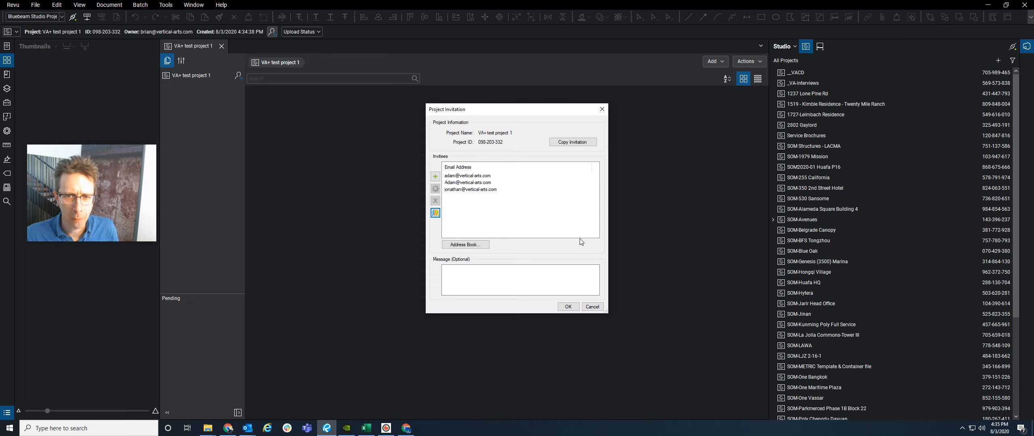
left_click(574, 308)
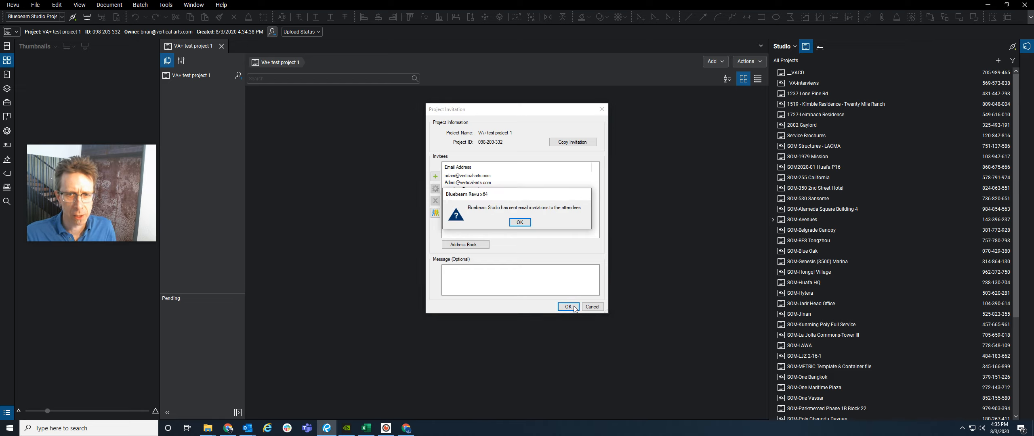
left_click(515, 223)
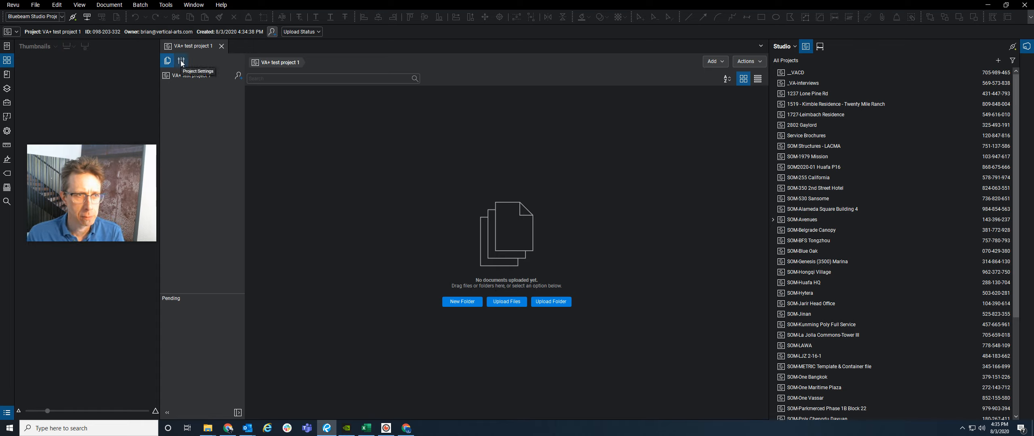
- Upload the SOM-(project name) folder from N:\01 Clients\SOM\_New project setup\SOM Bluebeam File structure
left_click(552, 302)
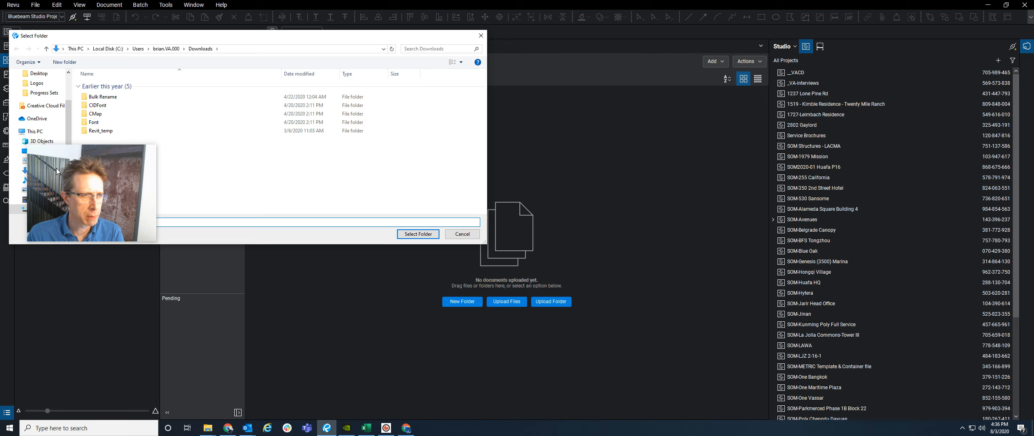
left_click_drag(63, 169, 48, 287)
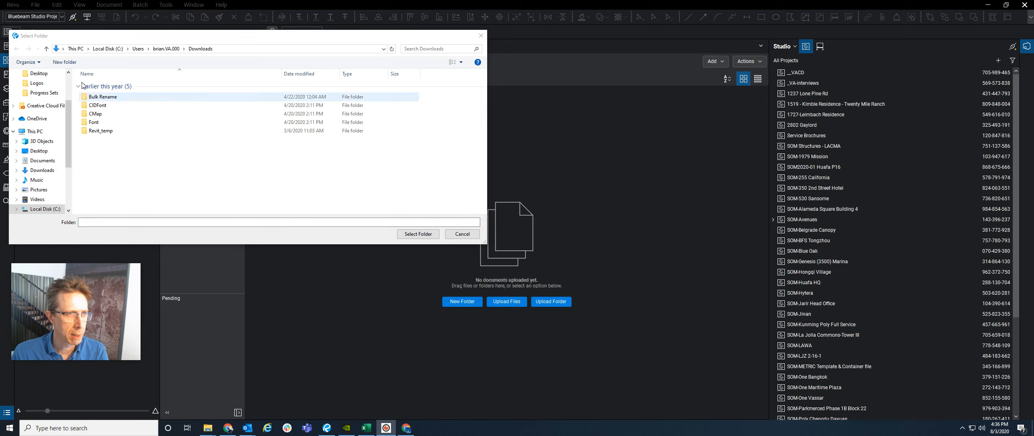
scroll(41, 168, "down", 2)
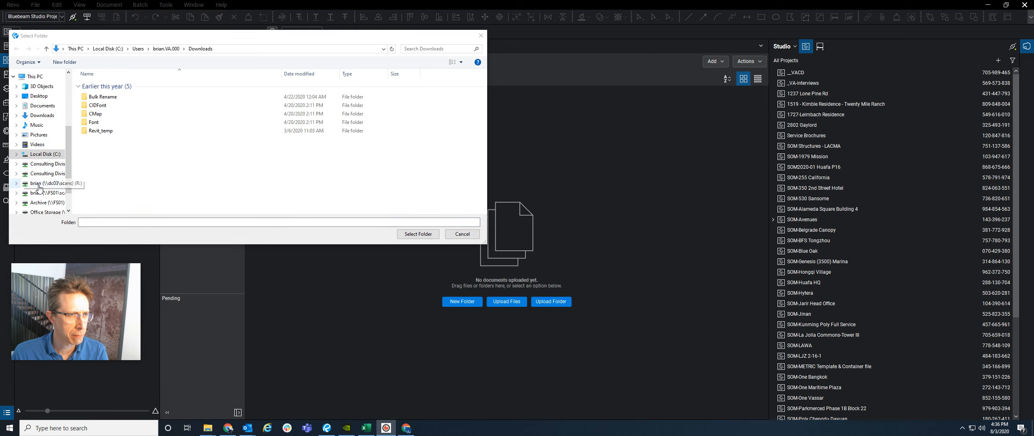
left_click(41, 167)
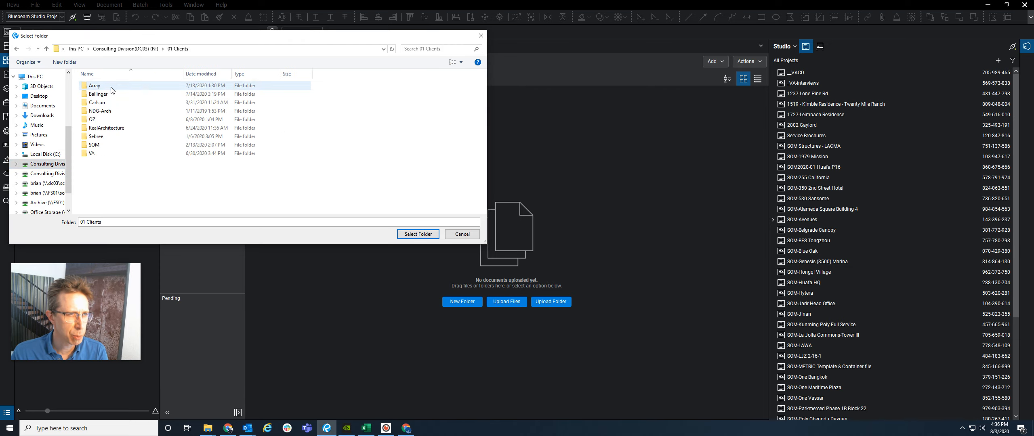
double_click(113, 145)
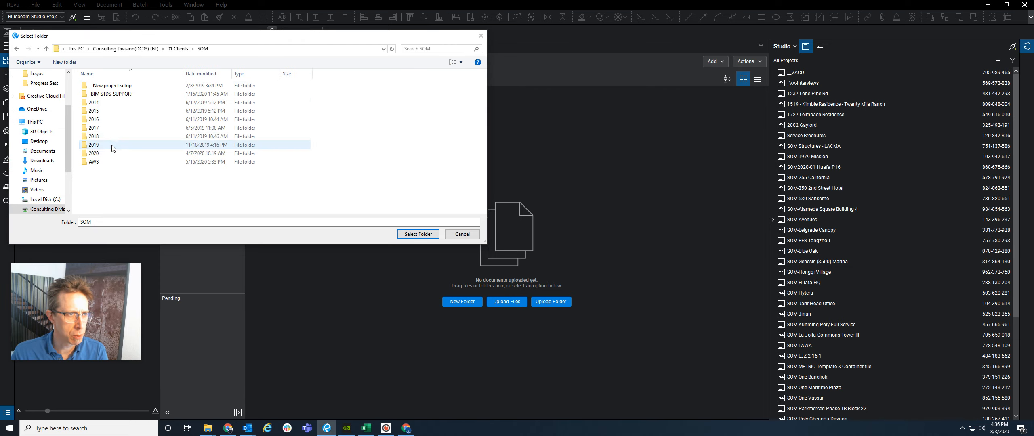
double_click(108, 87)
left_click(109, 86)
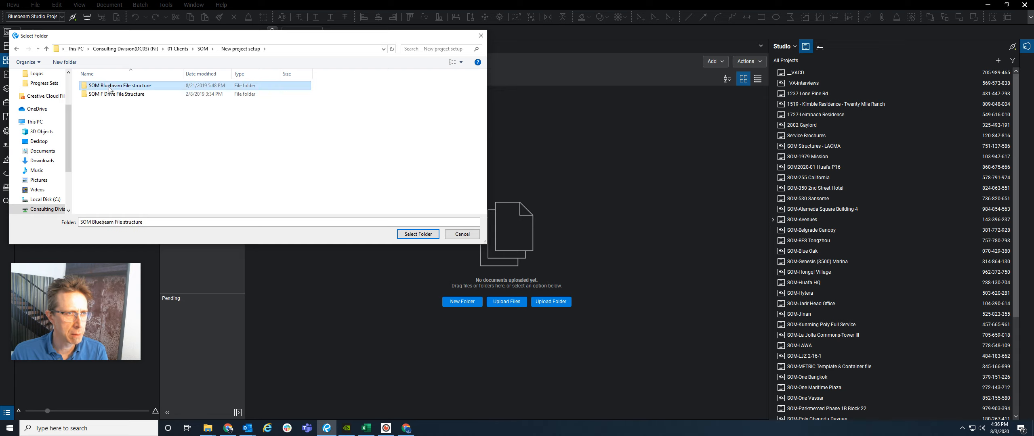
double_click(109, 86)
left_click(111, 94)
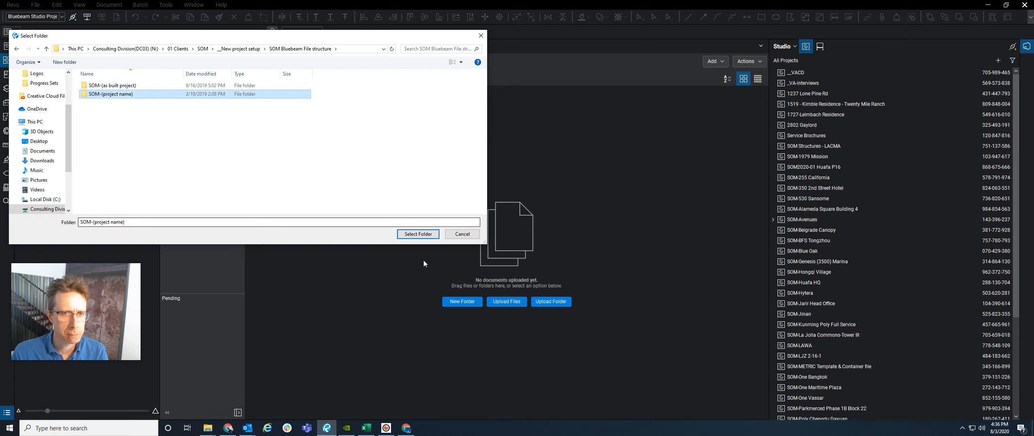
left_click(418, 234)
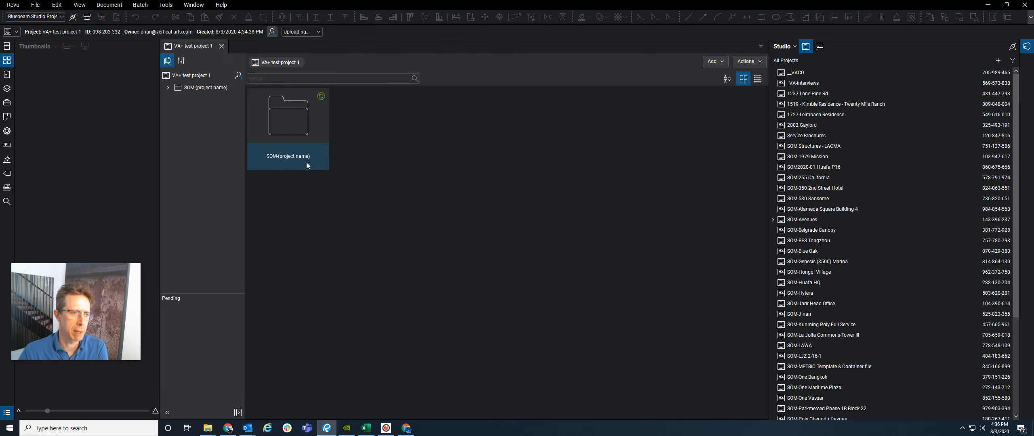
- Open the SOM-(project name) folder and show its five subfolders in List View with dates
double_click(295, 129)
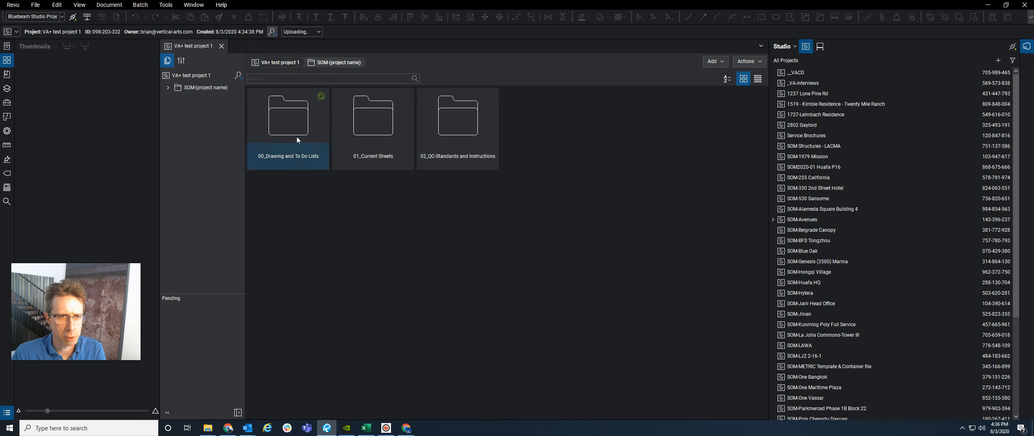
left_click(758, 79)
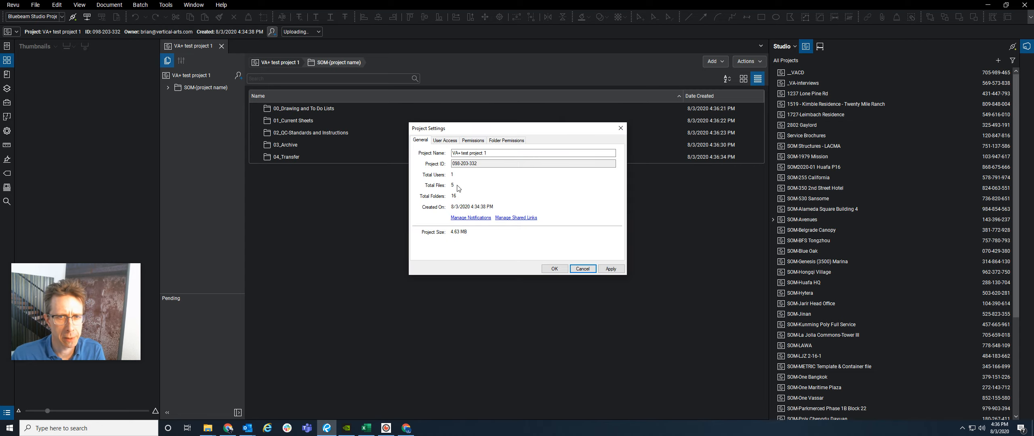
- Enable User Access and set the Attendees' Full Control permission to Allow
left_click(449, 142)
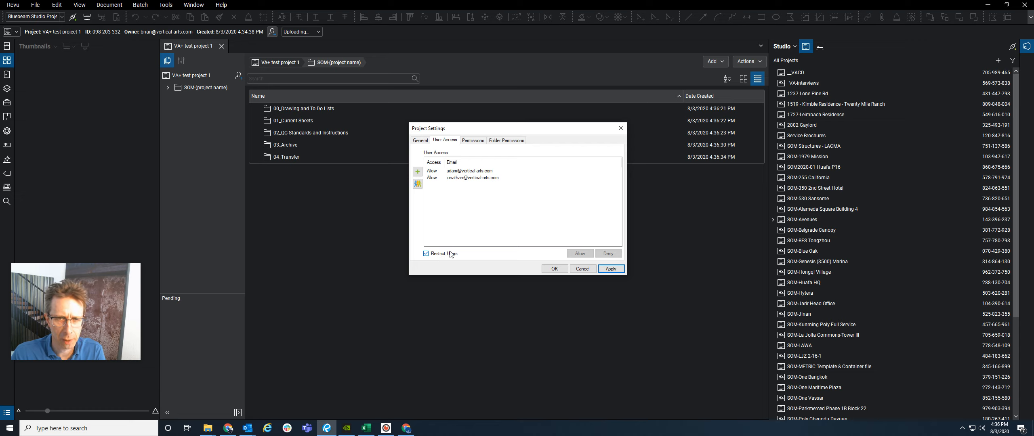
left_click(475, 143)
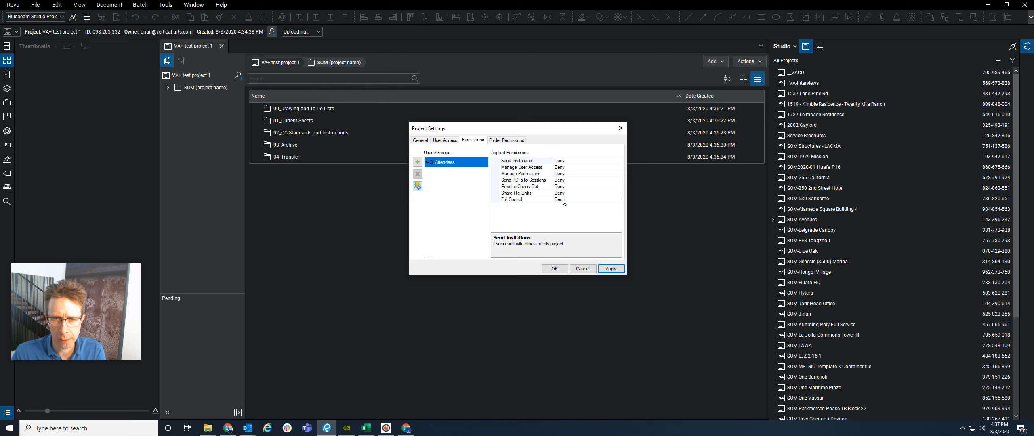
left_click(619, 200)
left_click(619, 200)
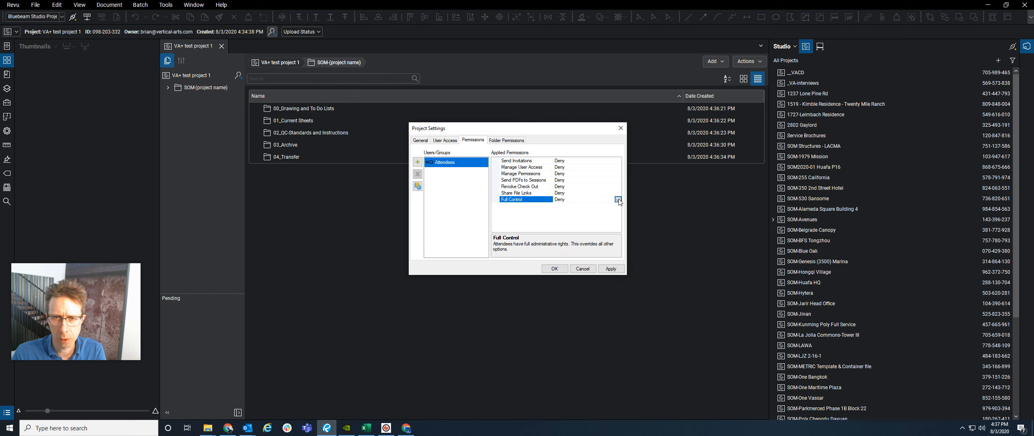
left_click(579, 215)
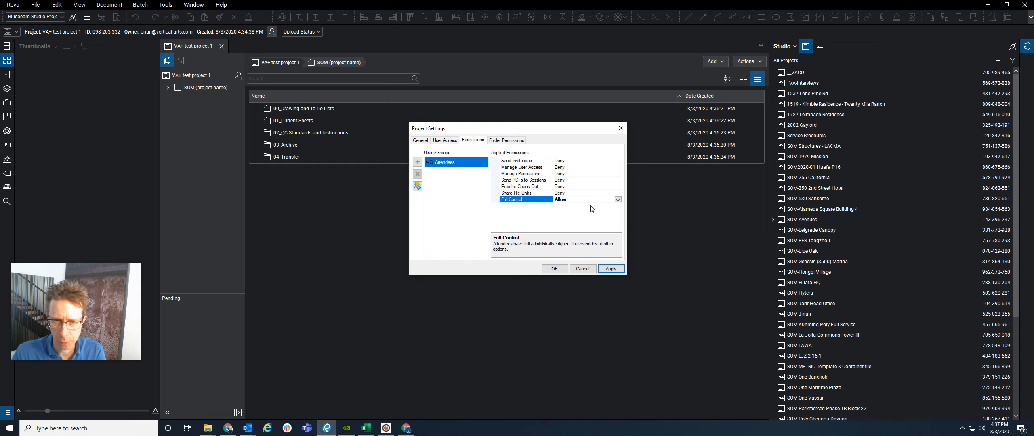
left_click(503, 142)
- Expand SOM-(project name), give 01_Current Sheets Read / Write and 00_Drawing and To Do Lists Read / Write / Delete, then save
left_click(496, 164)
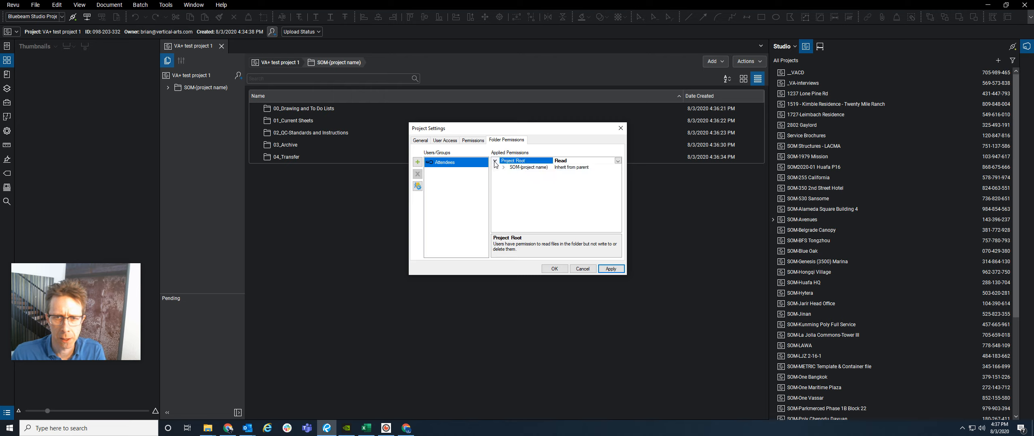
left_click(504, 168)
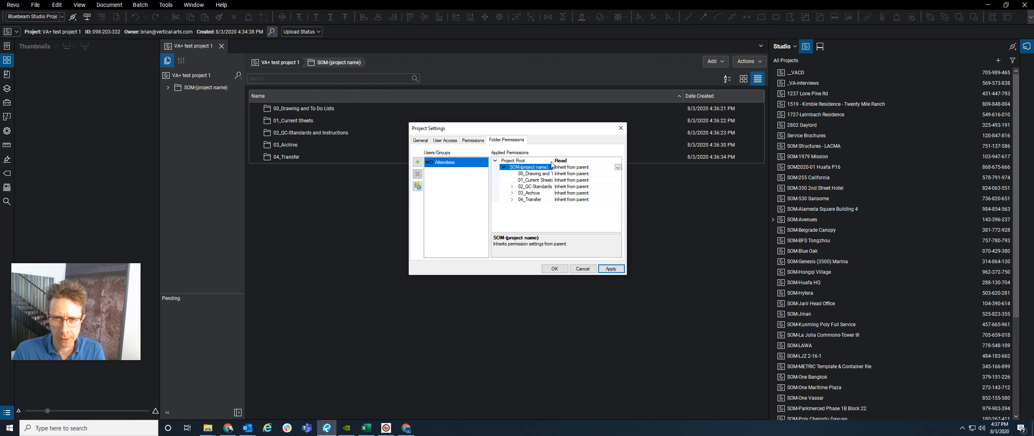
left_click(618, 180)
left_click(618, 180)
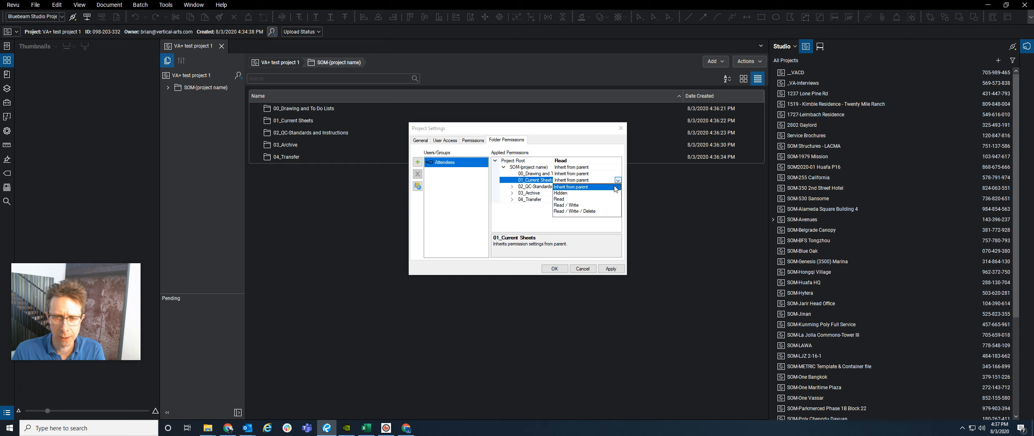
left_click(572, 206)
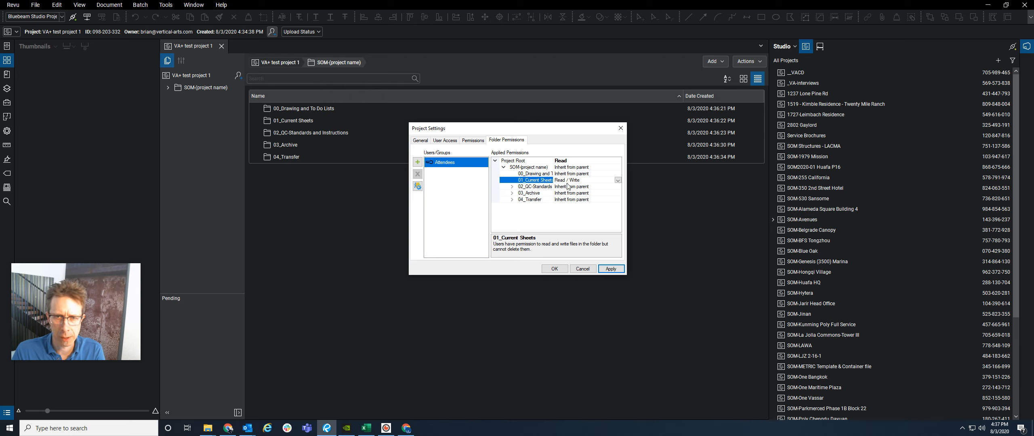
left_click(593, 173)
left_click(618, 174)
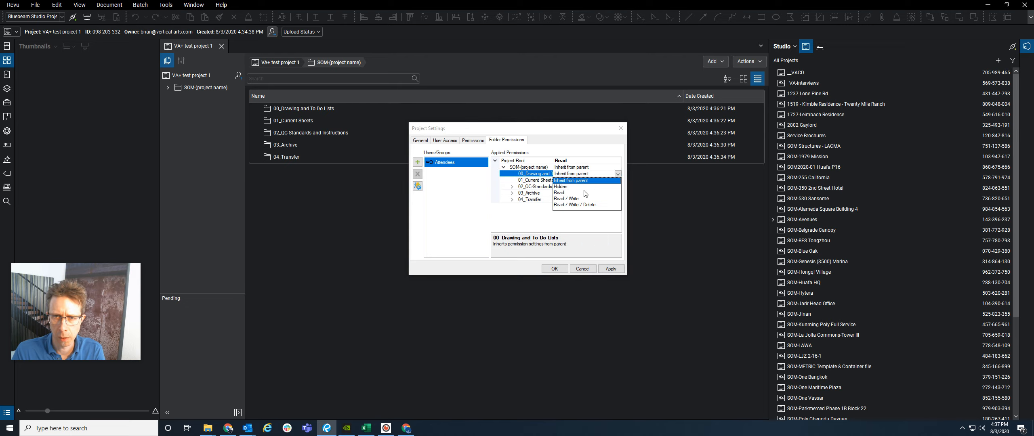
left_click(575, 205)
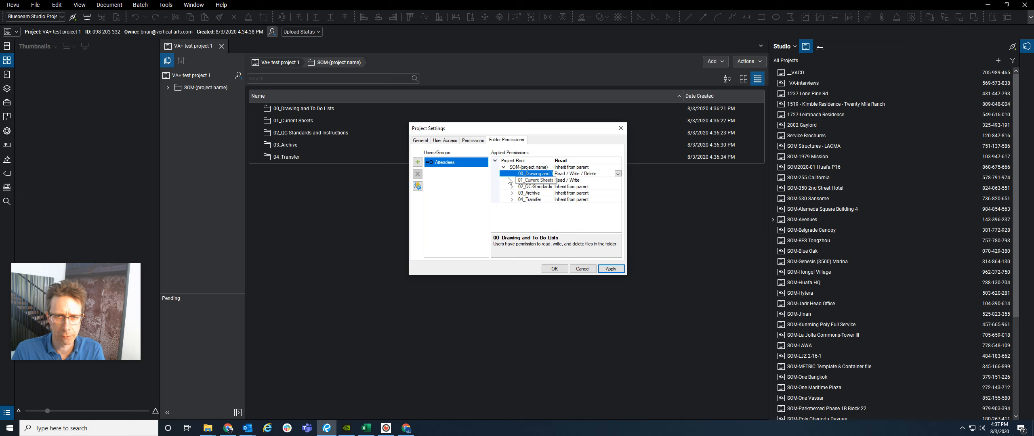
left_click(554, 269)
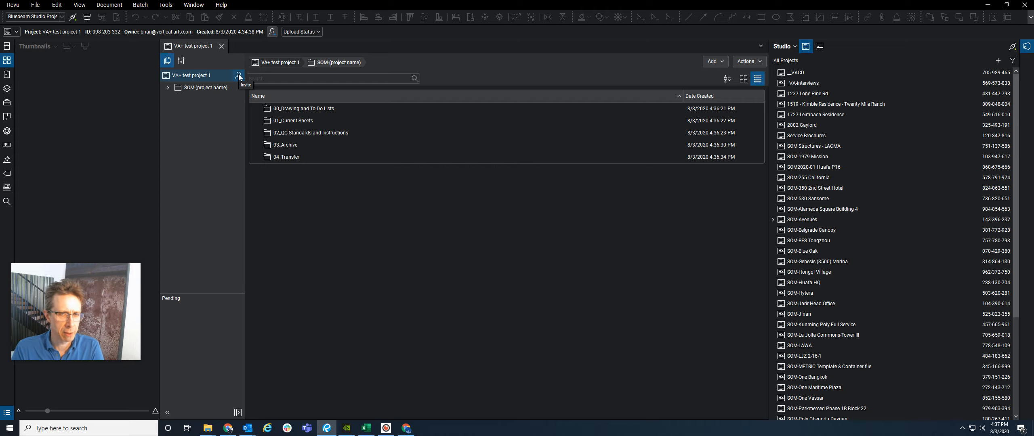